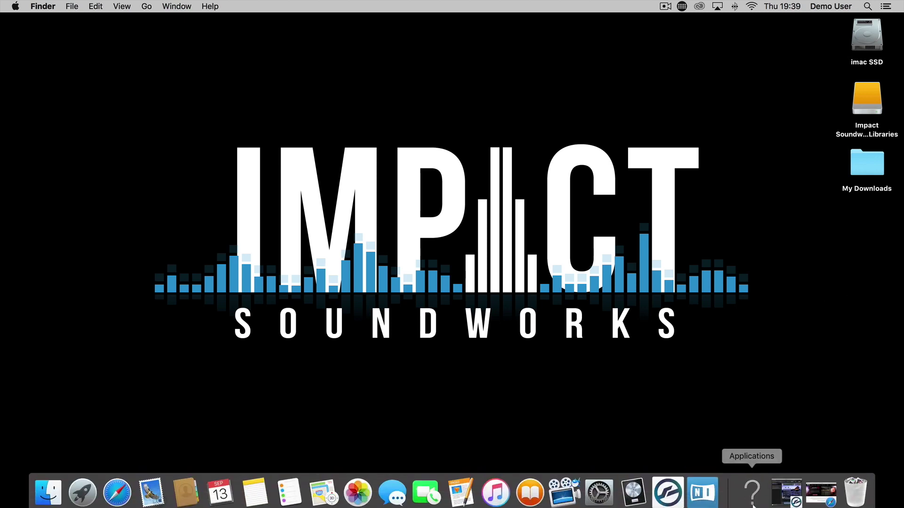
Step: Bring Safari back, view the Kontakt 6 and Kontakt 5 Player pages, then return to Impact Soundworks
left_click(812, 486)
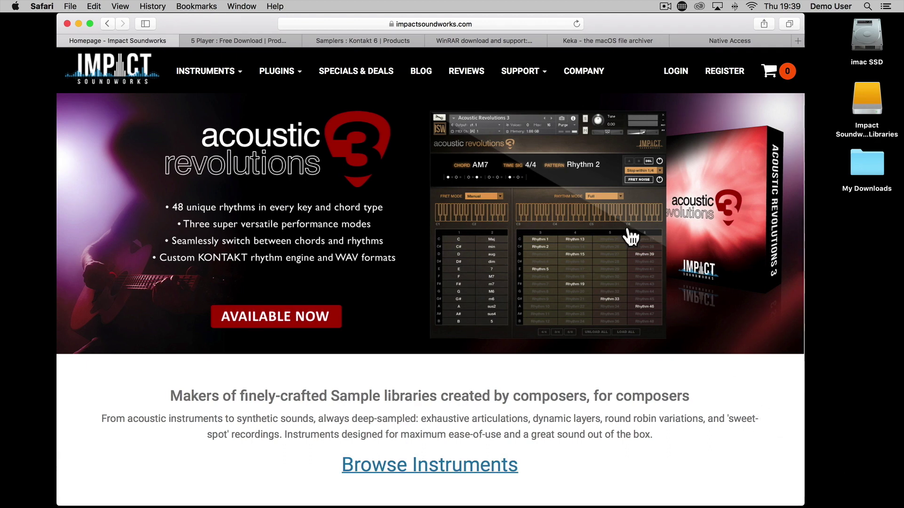
left_click(345, 40)
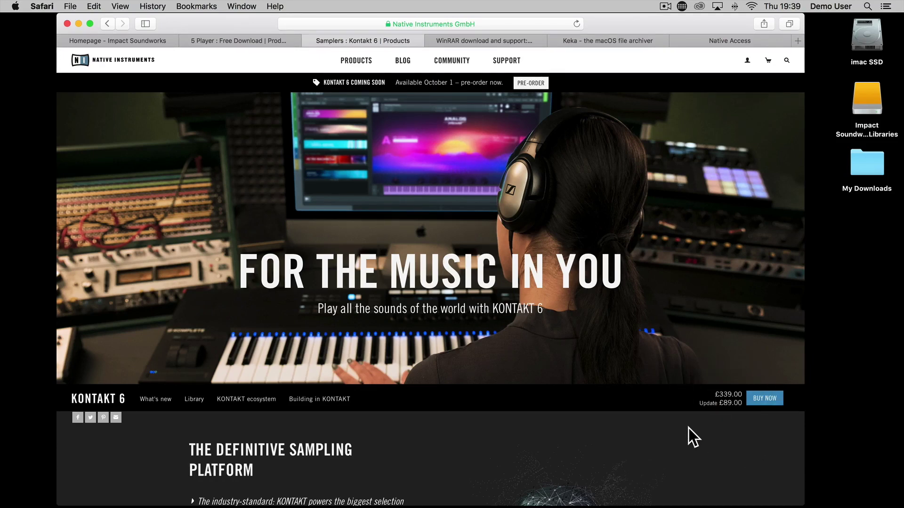
left_click(260, 38)
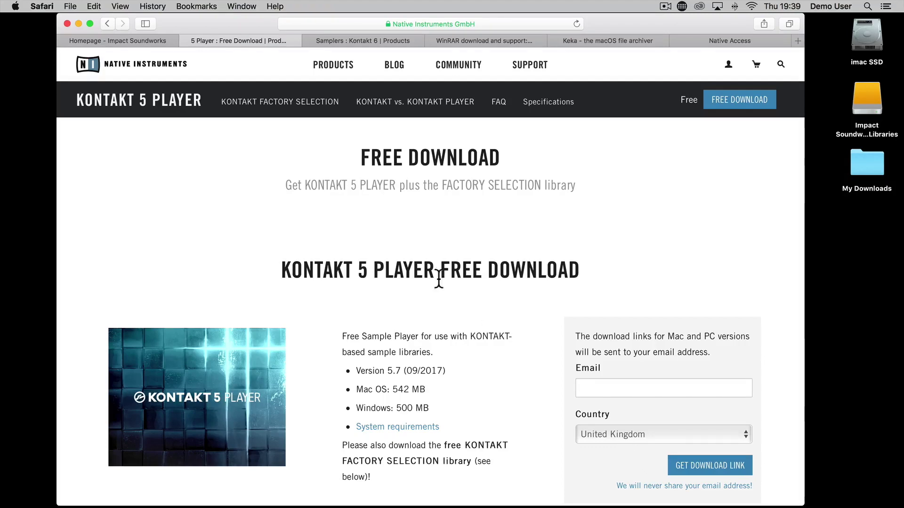
left_click(148, 40)
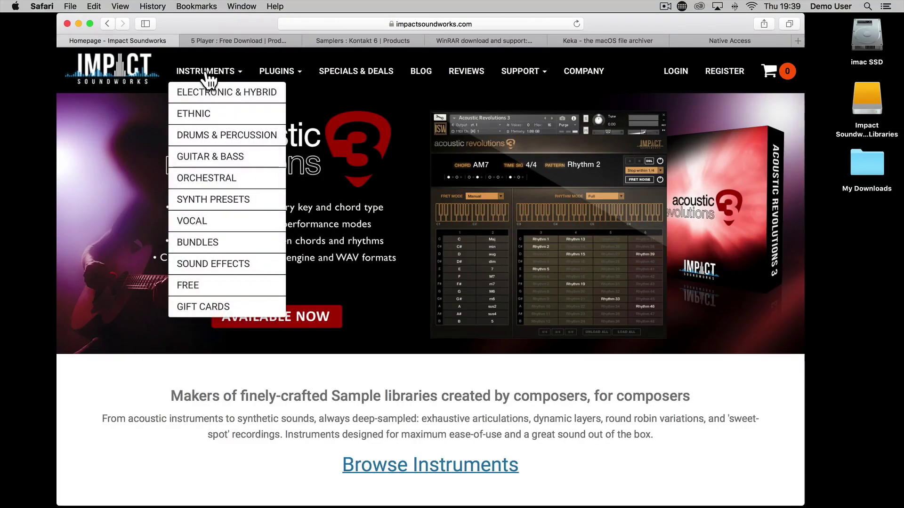
Step: Check the Pearl Concert Grand and Mega Brass product pages, then go to the account login page
mouse_move(207, 178)
left_click(324, 218)
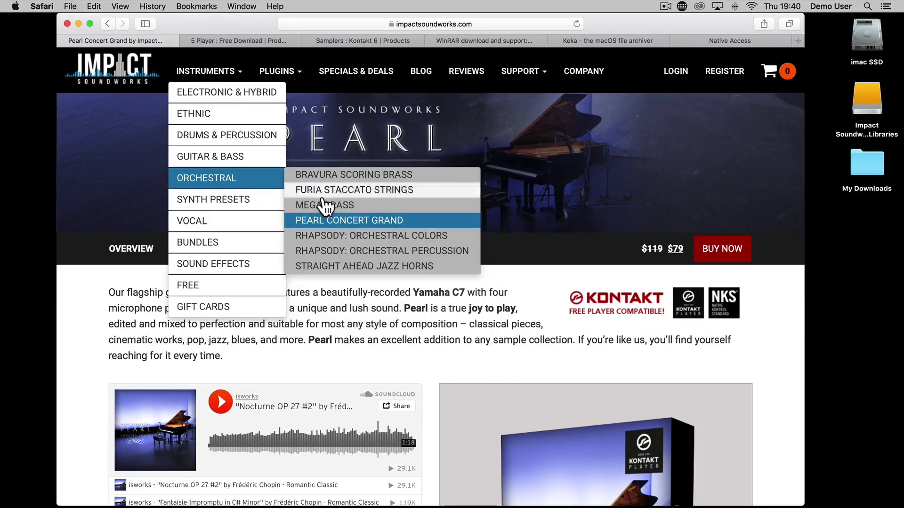
left_click(321, 200)
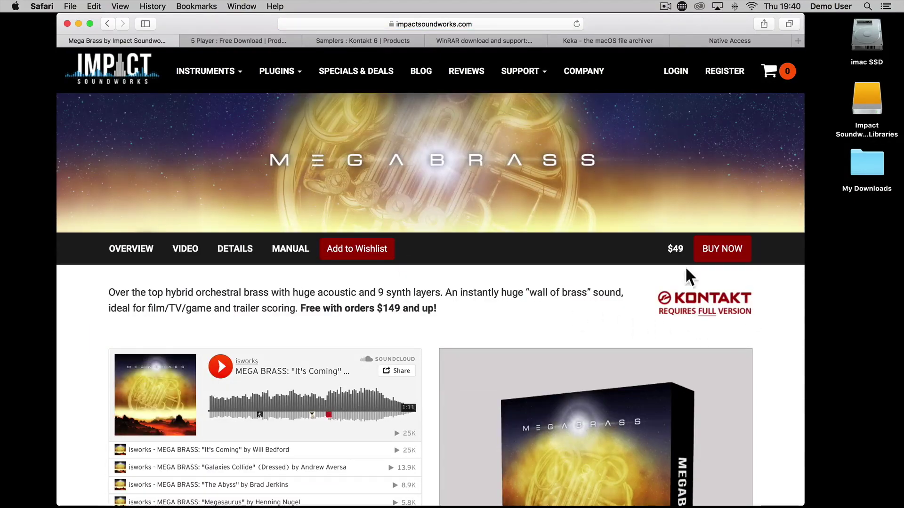
scroll(652, 321, "down", 5)
scroll(657, 326, "down", 3)
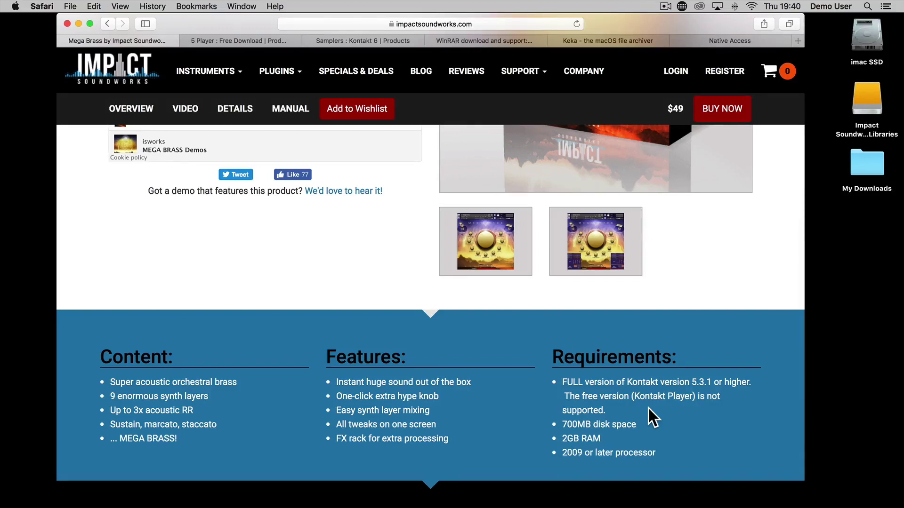
left_click(674, 72)
Step: Log in to the Impact Soundworks account using the saved credentials
left_click(226, 243)
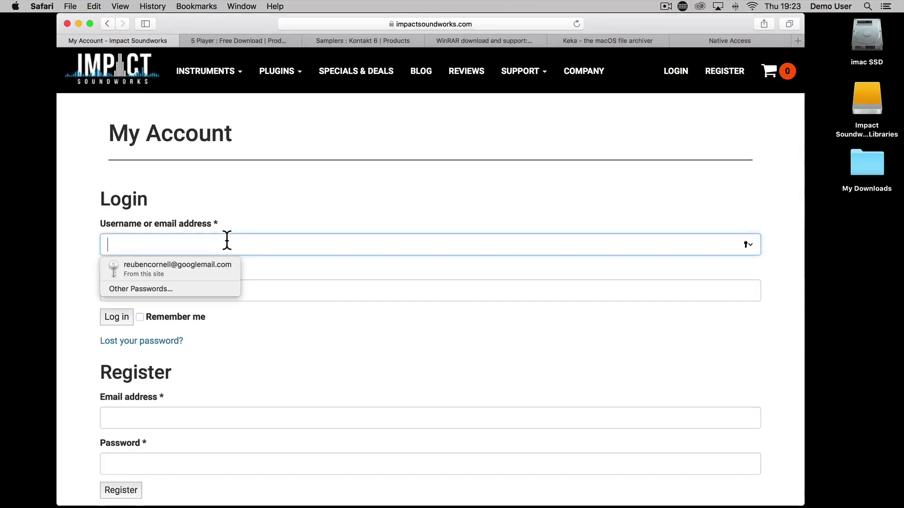
left_click(188, 267)
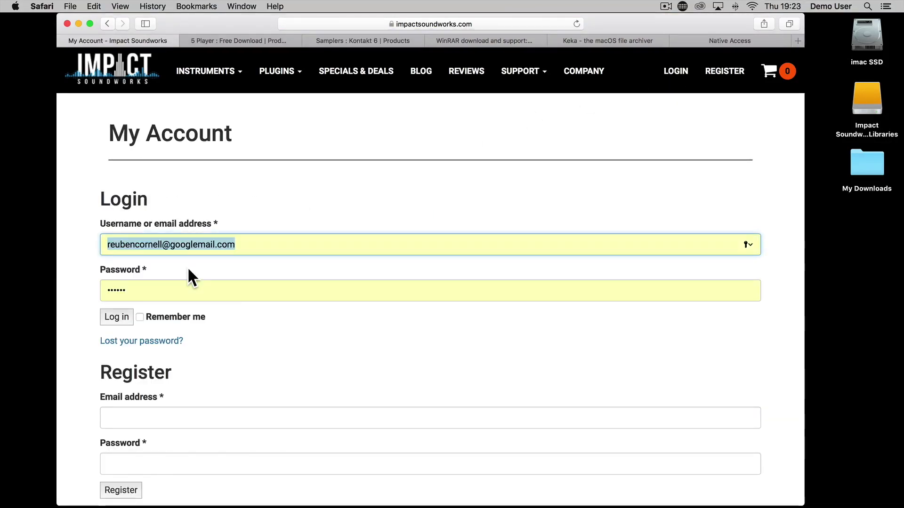
left_click(123, 317)
Step: Download all six 16-bit Pearl Concert Grand parts from My Downloads and check their progress
left_click(142, 345)
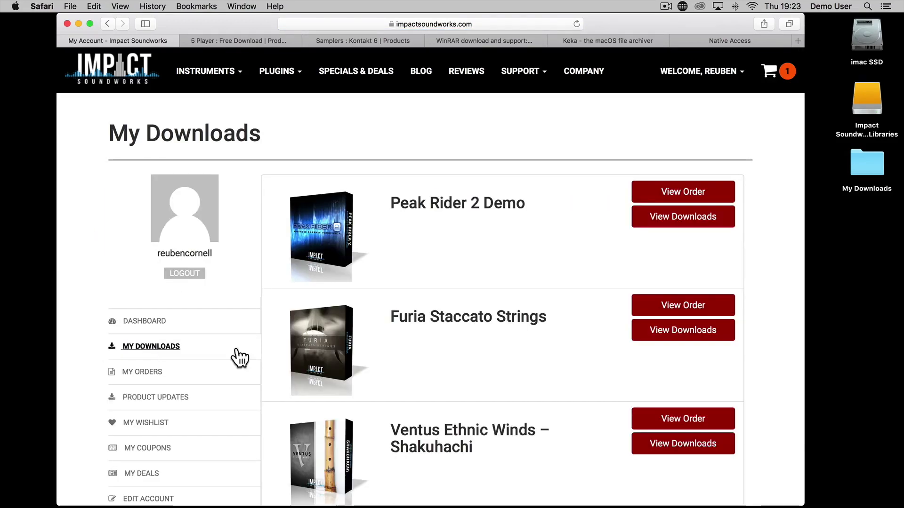
scroll(554, 347, "down", 10)
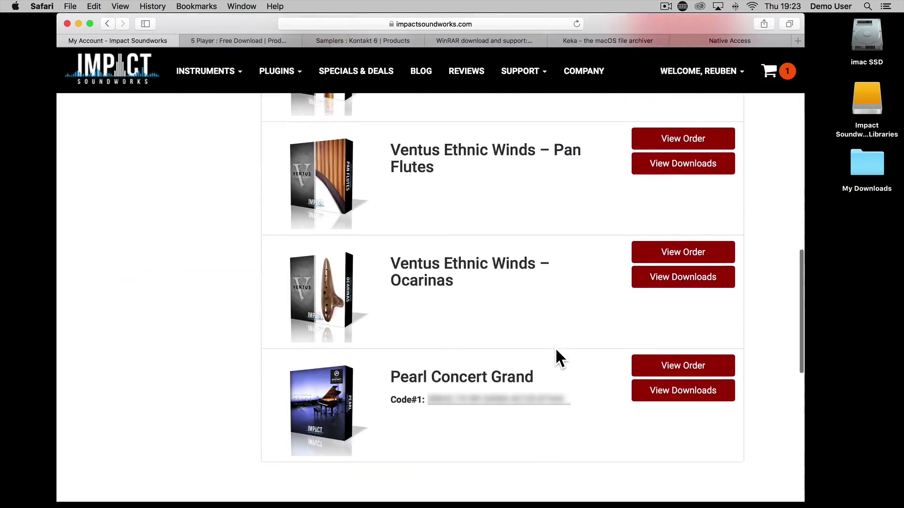
left_click(687, 378)
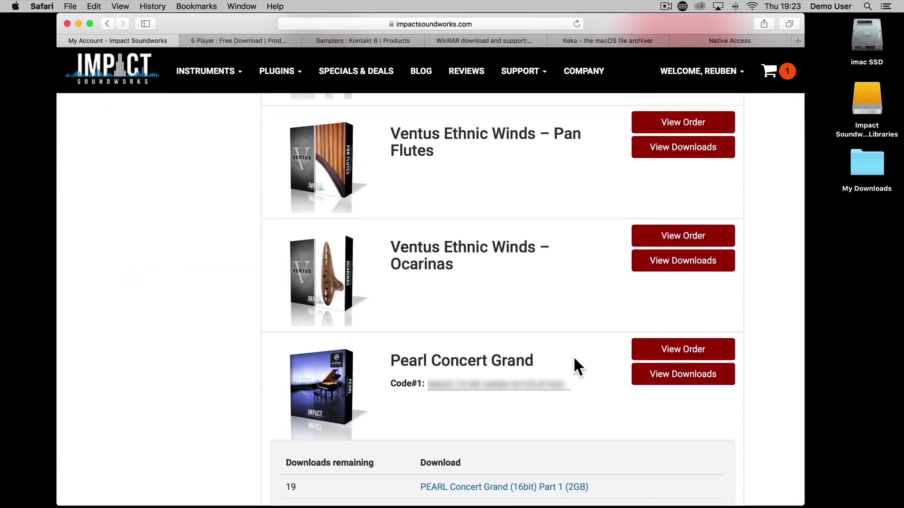
scroll(574, 358, "down", 5)
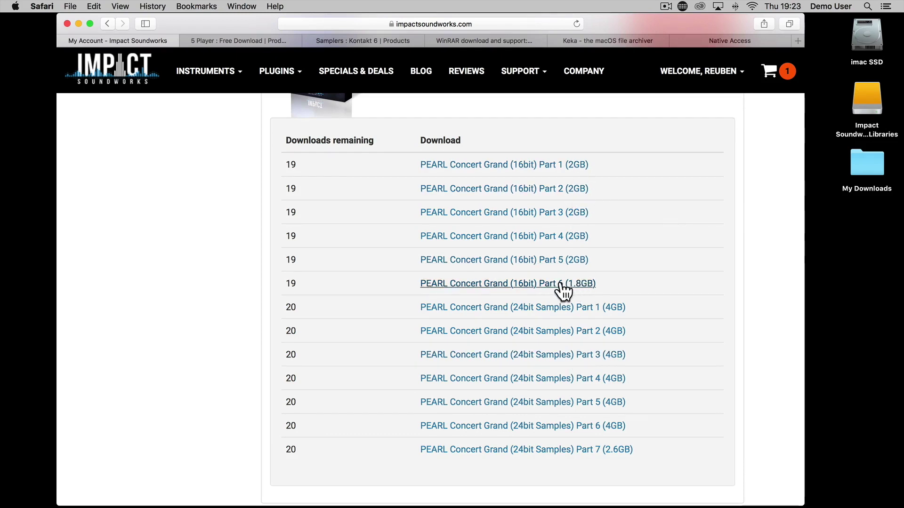
left_click(556, 164)
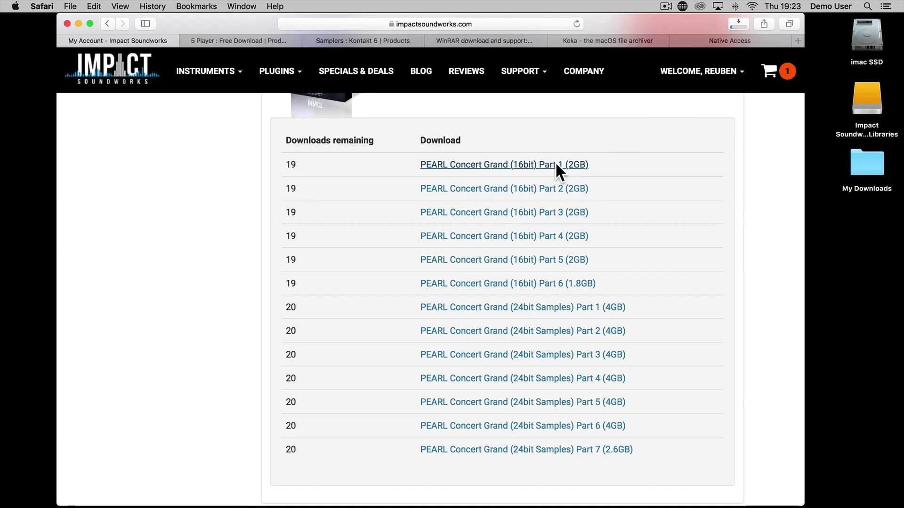
left_click(549, 244)
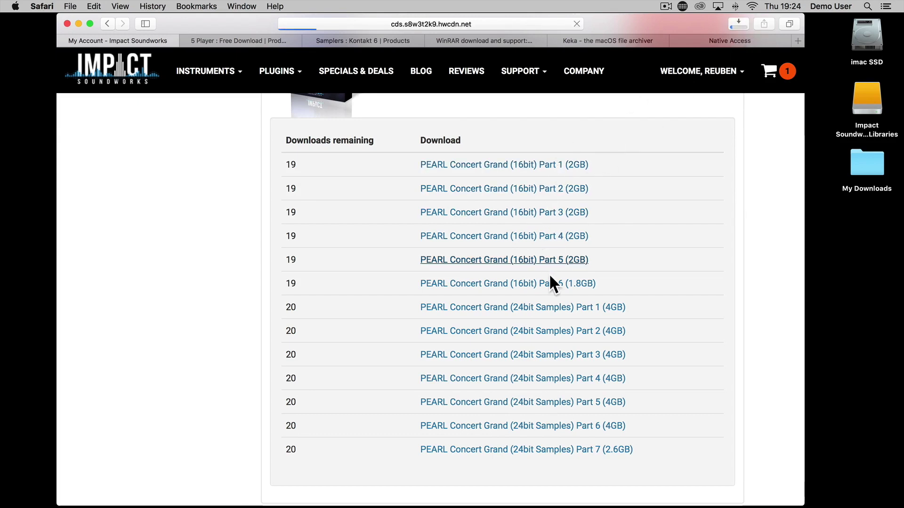
left_click(737, 20)
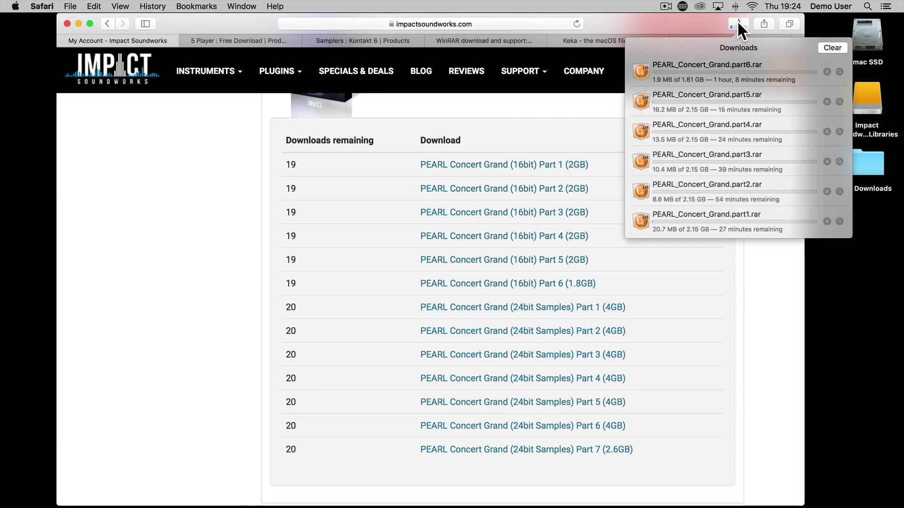
left_click(736, 20)
Step: Open the My Downloads folder of six Pearl rar parts, glancing at the WinRAR and Keka pages
double_click(866, 164)
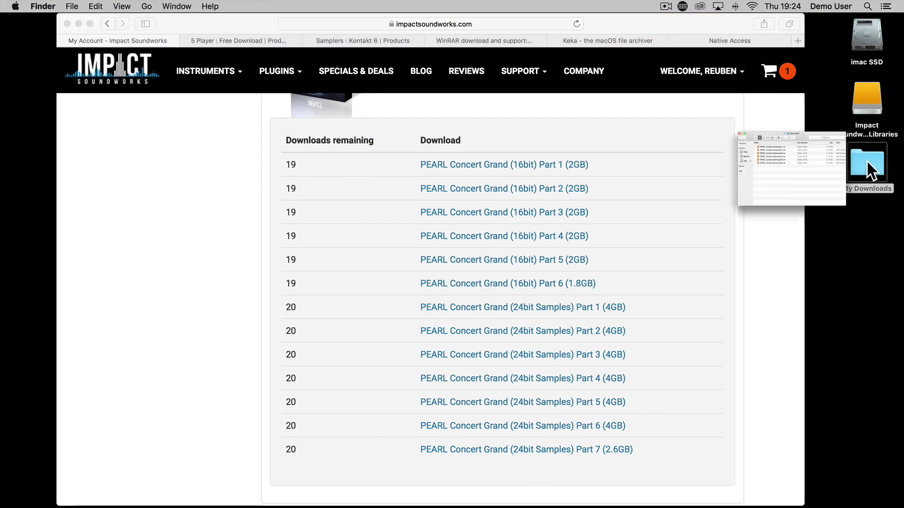
left_click_drag(535, 79, 267, 138)
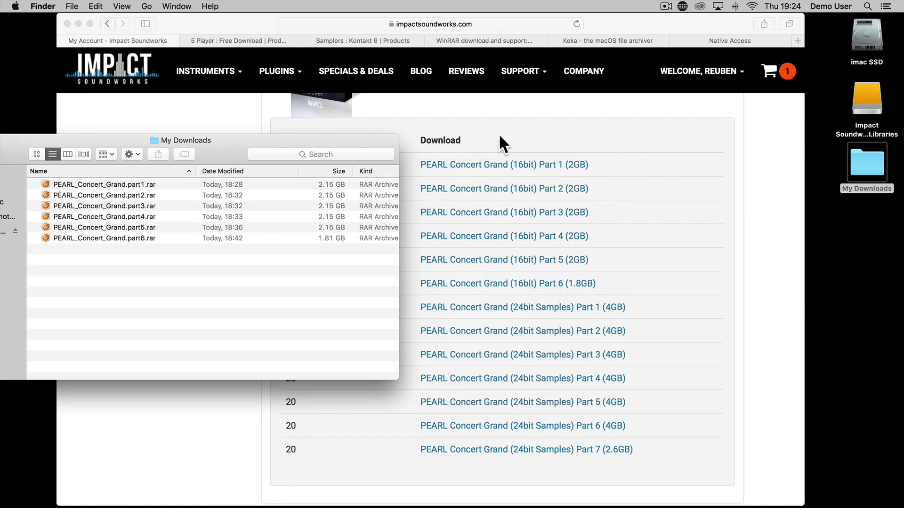
left_click(480, 40)
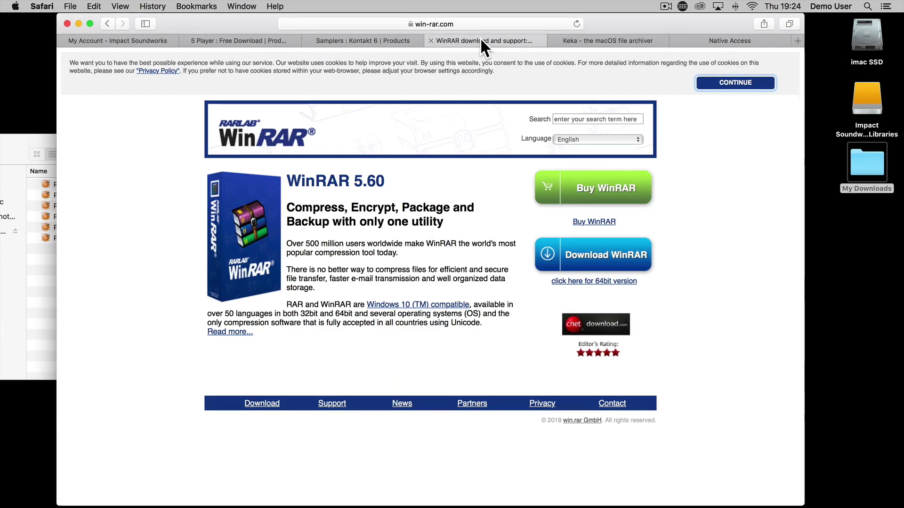
left_click(591, 39)
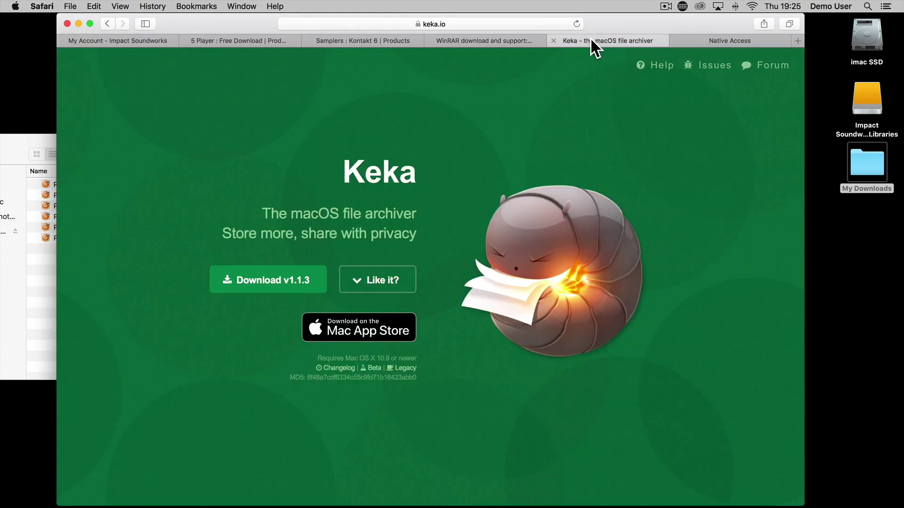
left_click_drag(30, 135, 317, 158)
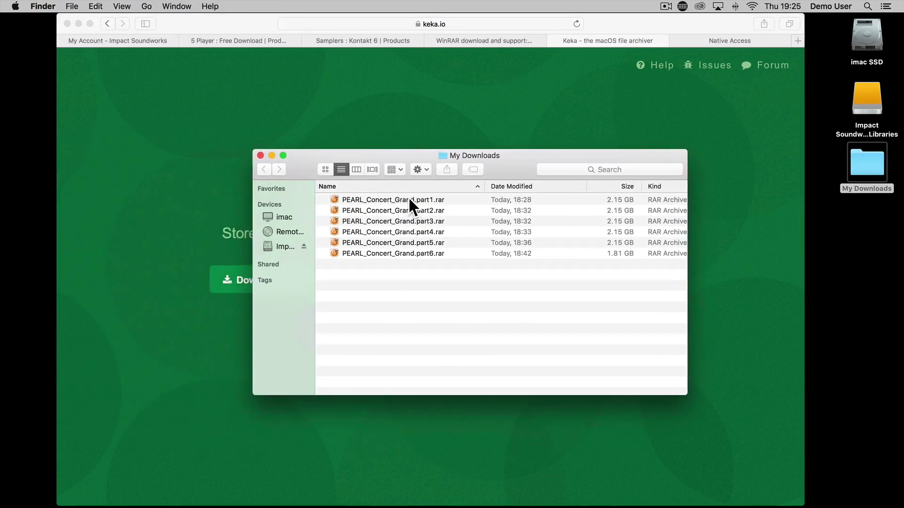
left_click(408, 198)
Step: Extract the Pearl archive with Keka and inspect the resulting PEARL Concert Grand folder
right_click(387, 197)
mouse_move(419, 215)
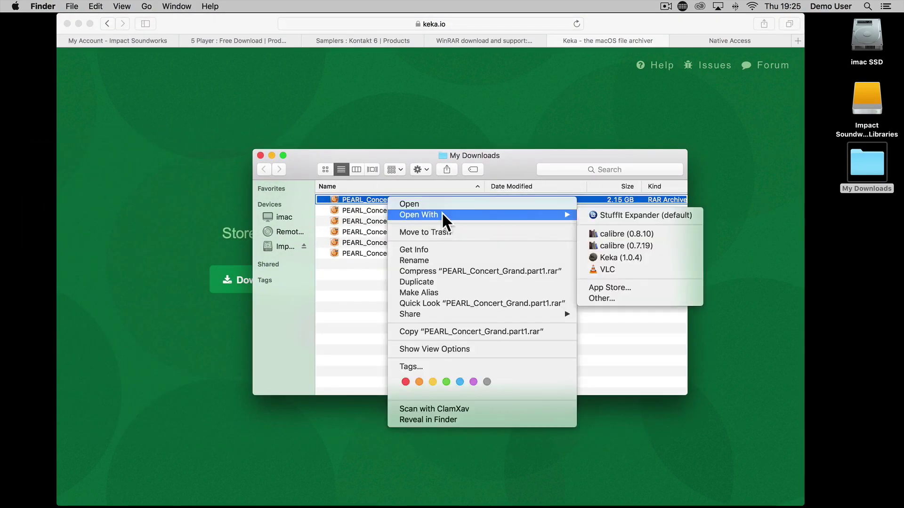
left_click(602, 255)
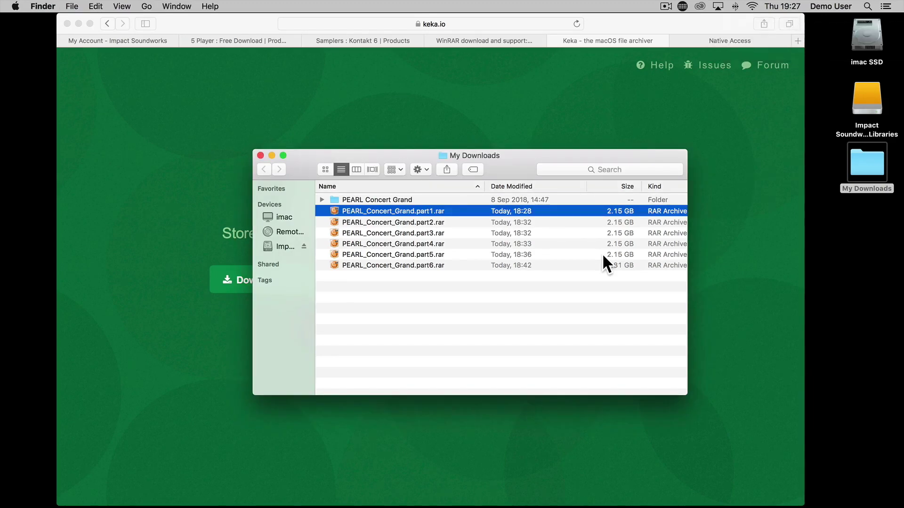
double_click(381, 199)
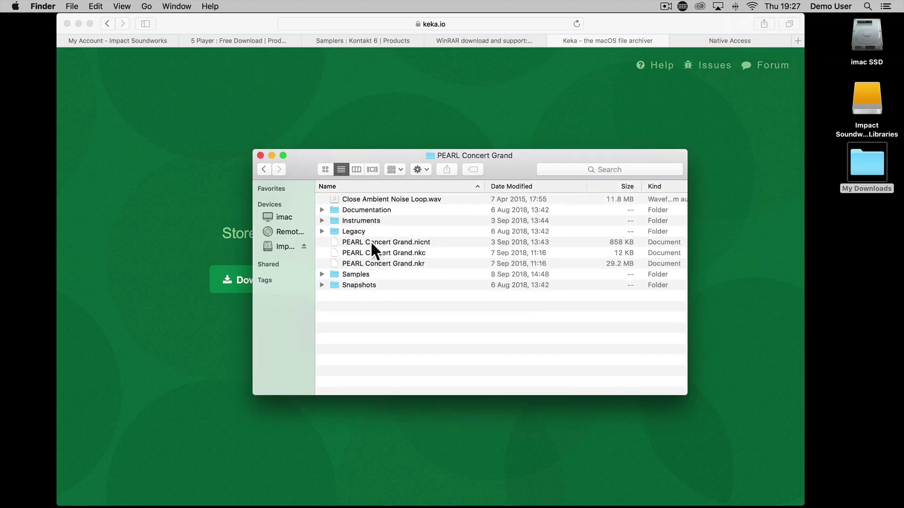
left_click(264, 170)
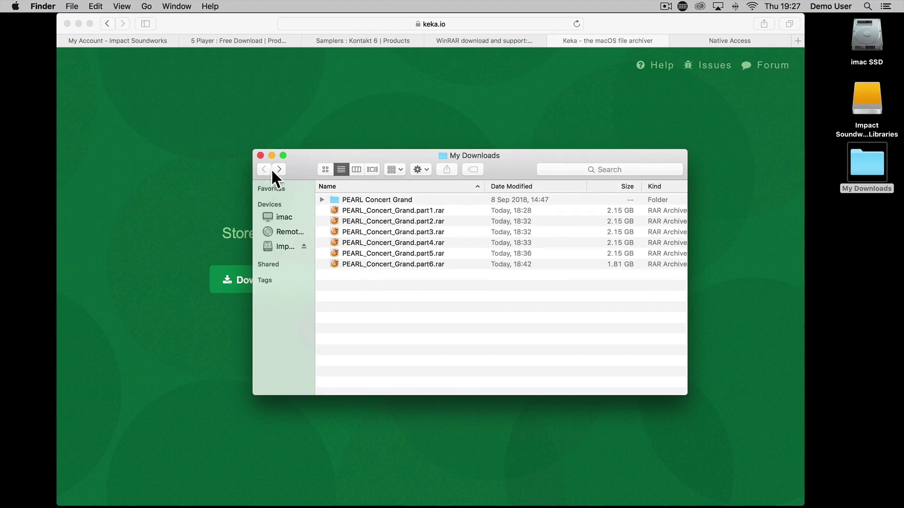
Step: Copy the PEARL Concert Grand folder (12.7 GB) onto the Impact Soundworks Libraries drive and close the window
left_click_drag(363, 196, 868, 93)
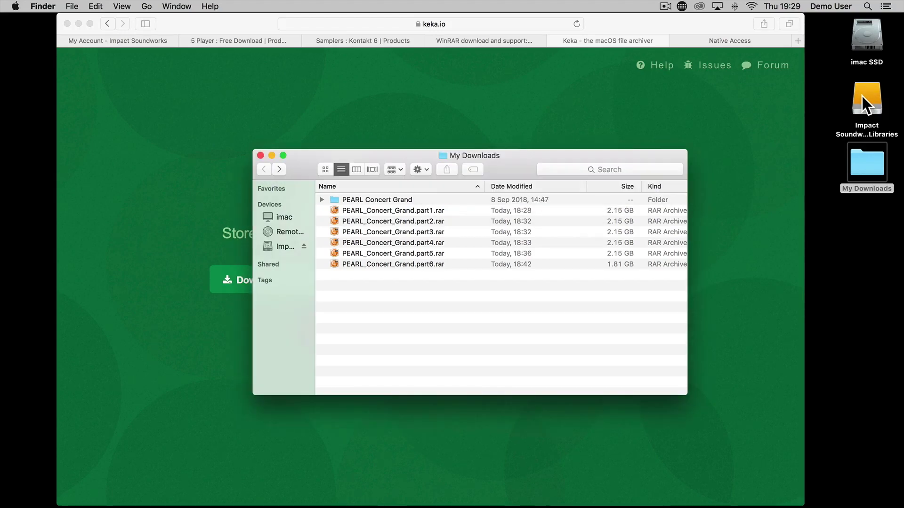
left_click(260, 156)
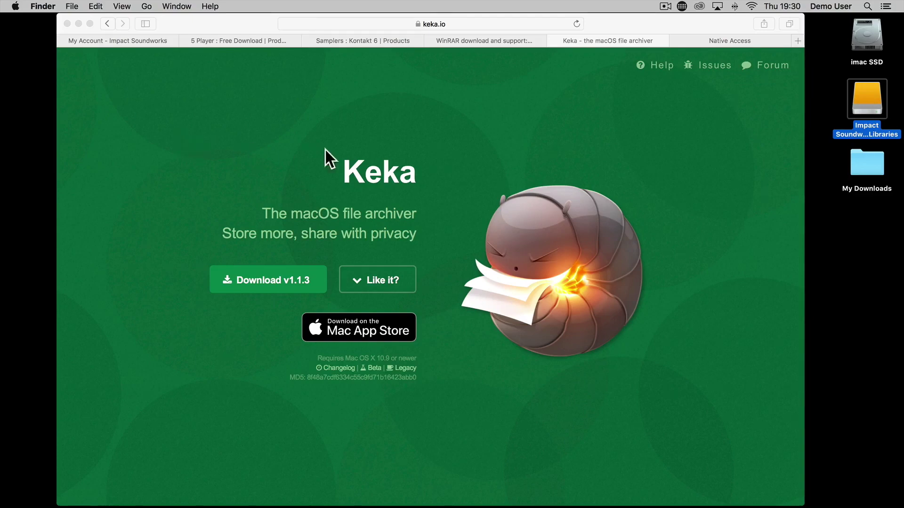
left_click(704, 41)
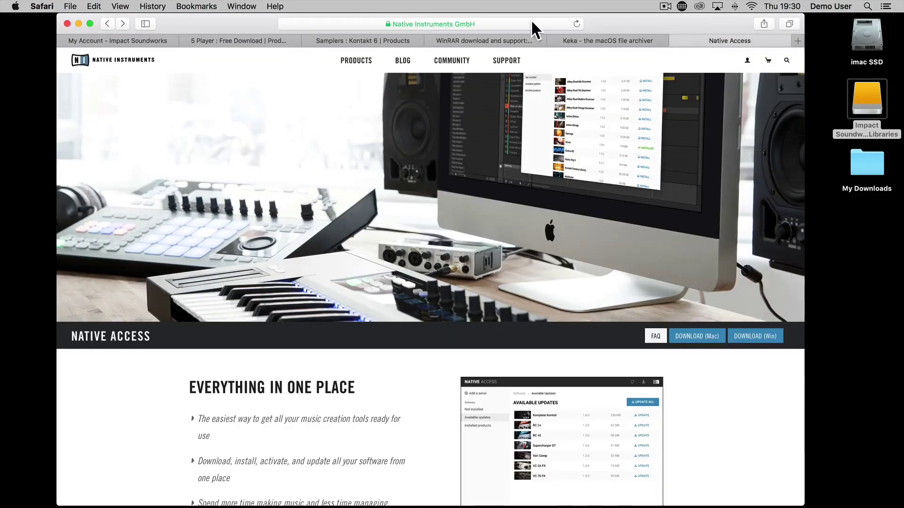
Step: Dismiss the favourites popup to view the Native Access page, then minimize Safari
left_click(515, 20)
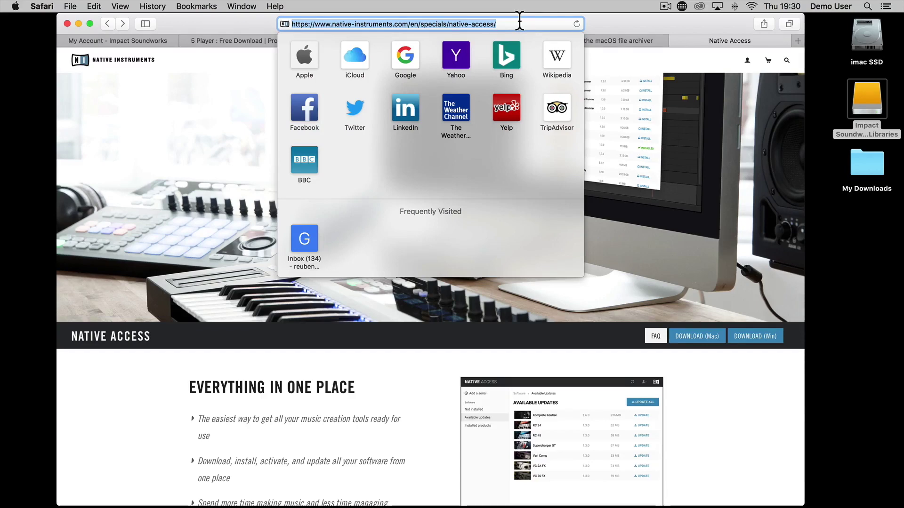
left_click(203, 79)
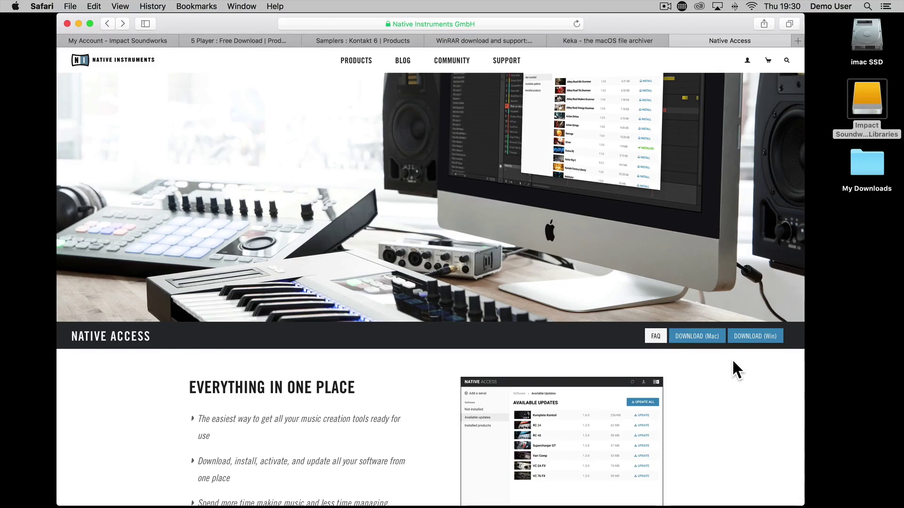
left_click(79, 23)
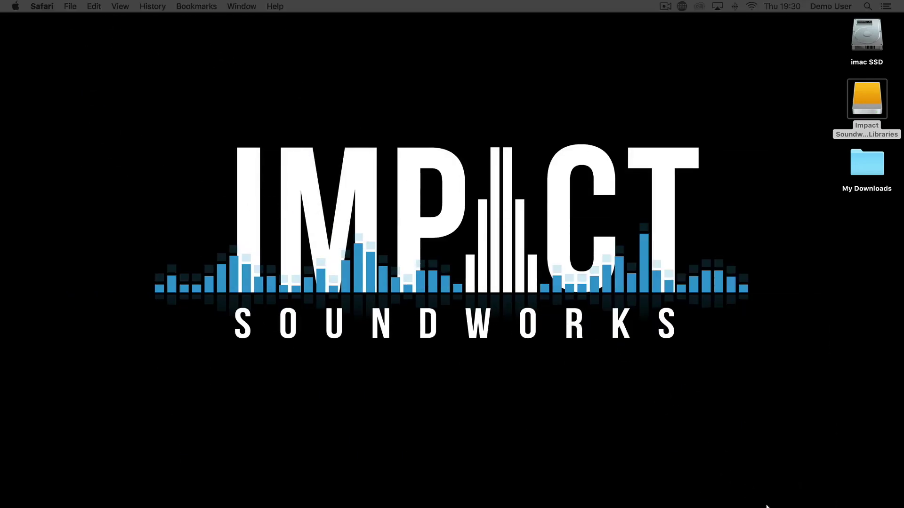
Step: Launch Native Access and log in to the Native Instruments account
left_click(704, 484)
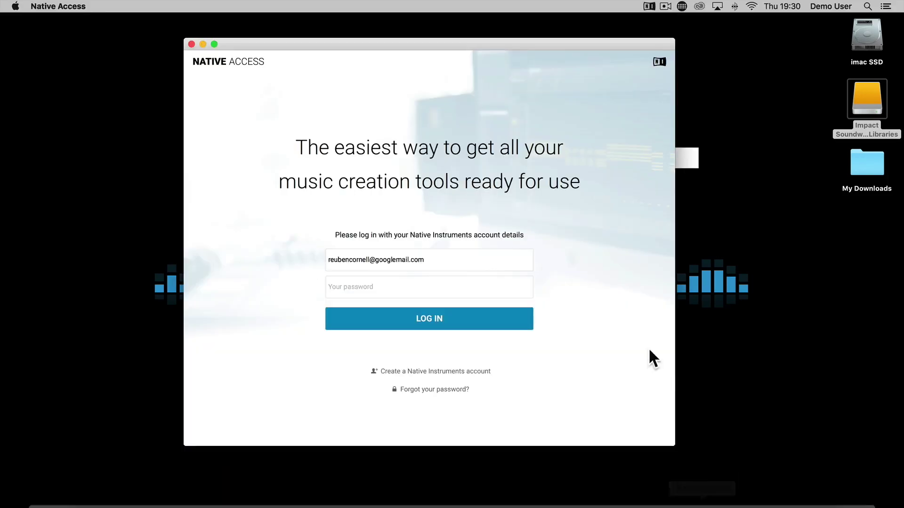
left_click(445, 284)
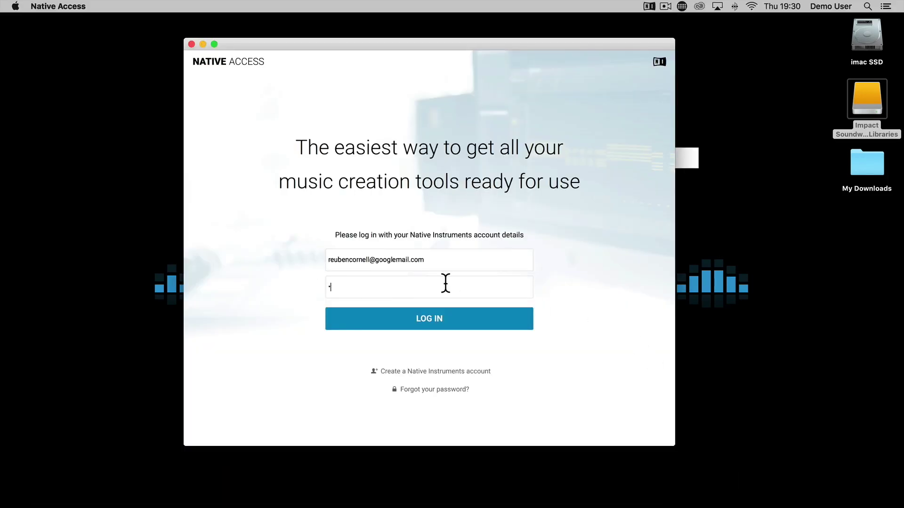
left_click(443, 311)
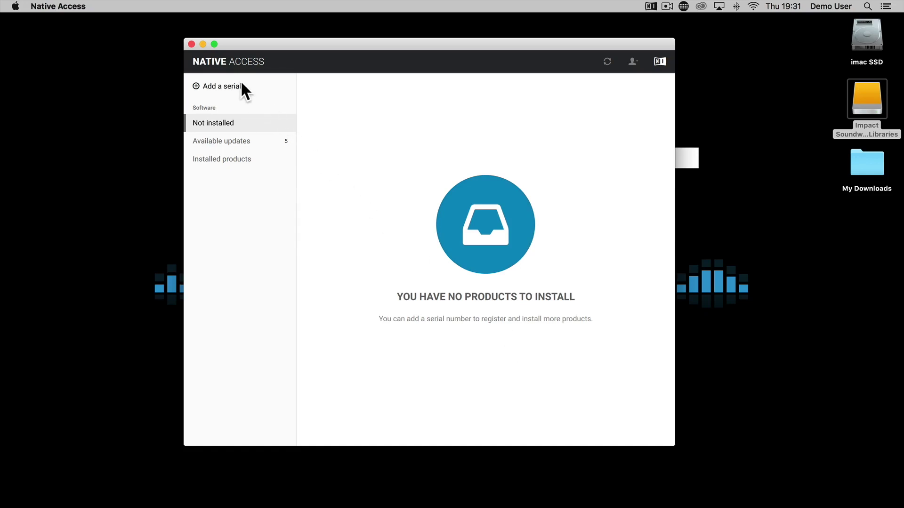
Step: Paste the copied PEARL Concert Grand serial into the Add a serial form and register it
left_click(240, 81)
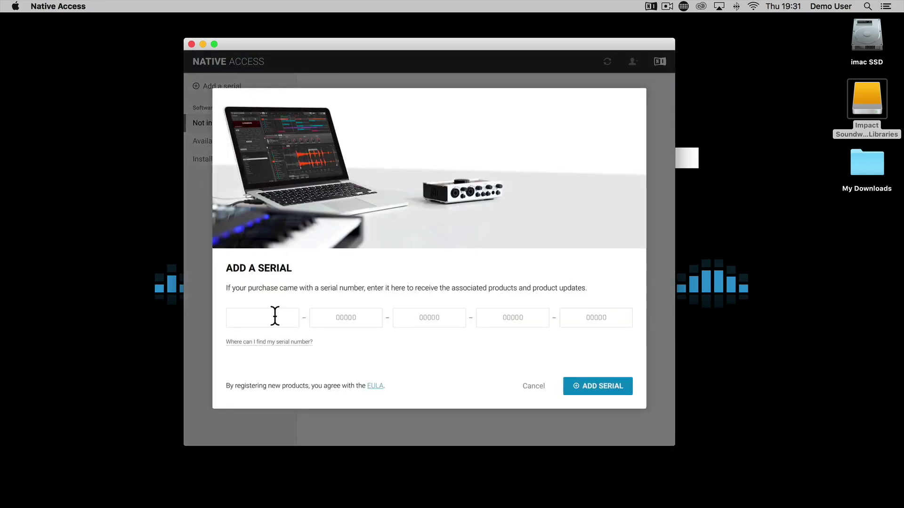
left_click(257, 316)
right_click(256, 319)
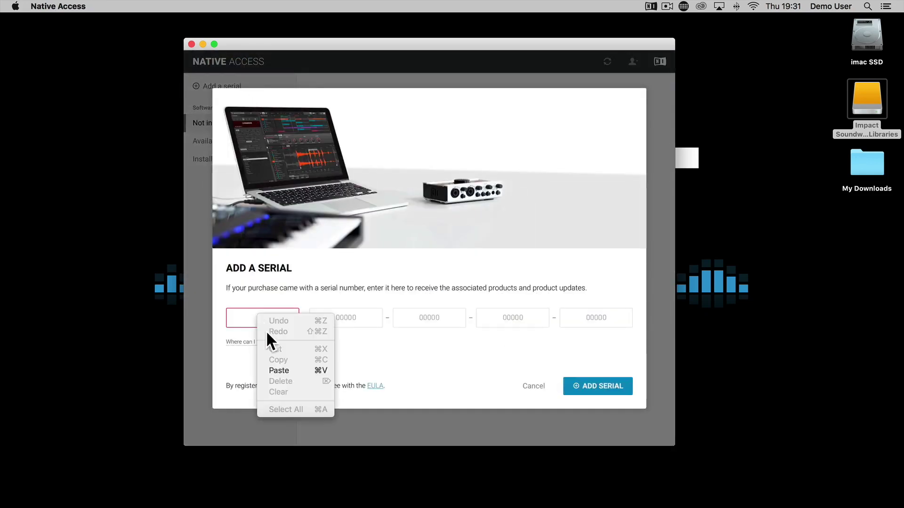
left_click(278, 370)
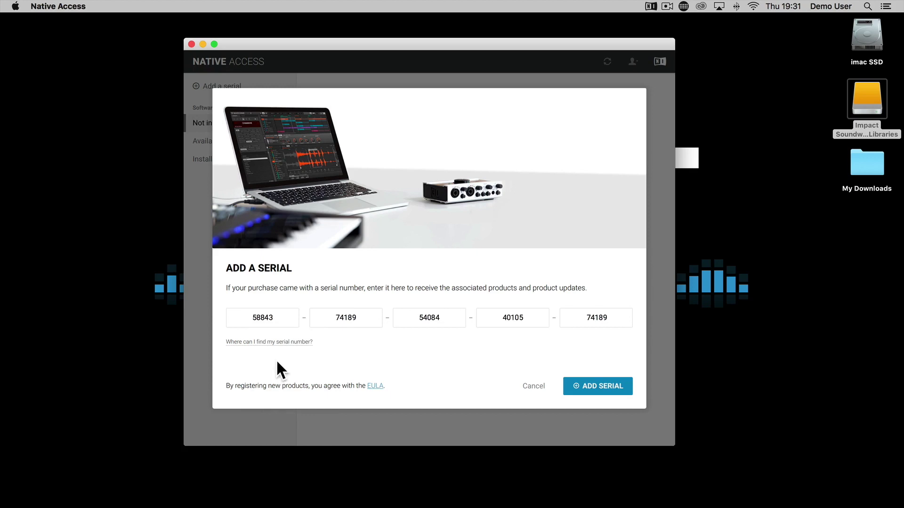
left_click(591, 387)
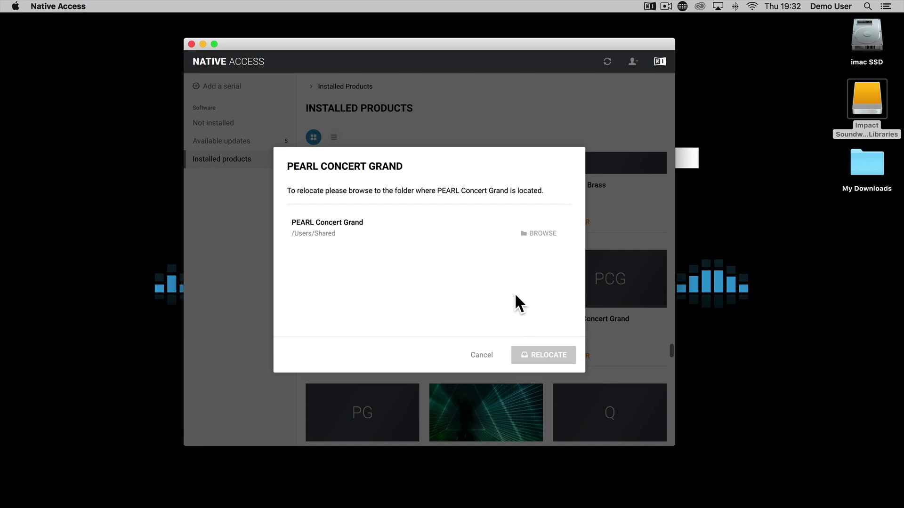
Step: Relocate PEARL Concert Grand to its folder on the Impact Soundworks Libraries drive, then close Native Access
left_click(538, 233)
left_click(233, 138)
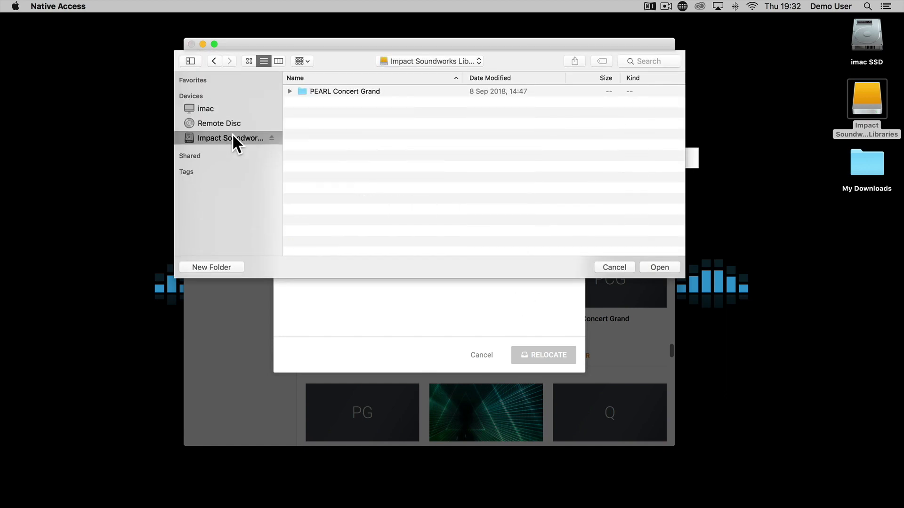
left_click(332, 91)
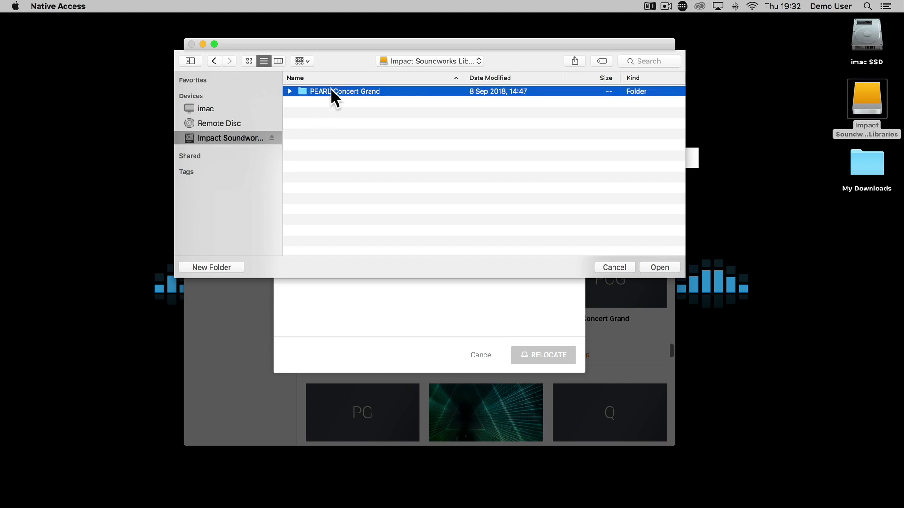
left_click(657, 267)
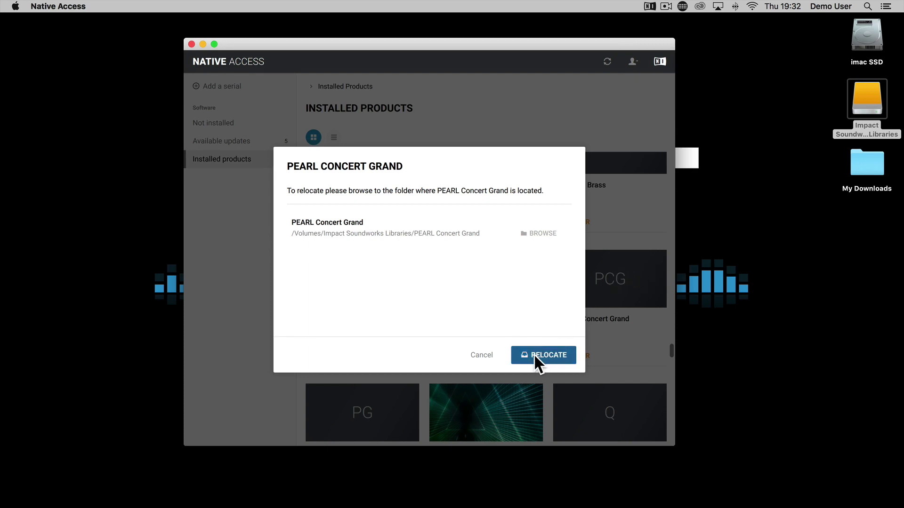
left_click(565, 355)
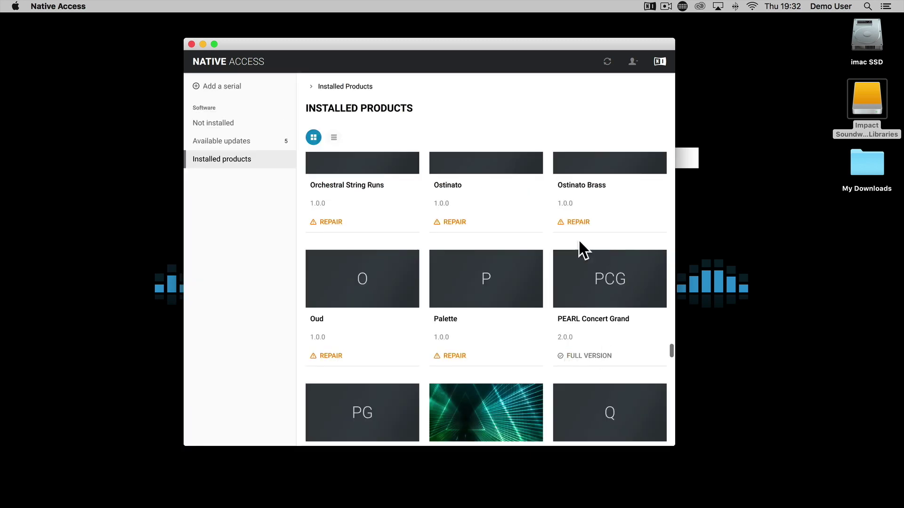
left_click(191, 44)
mouse_move(693, 485)
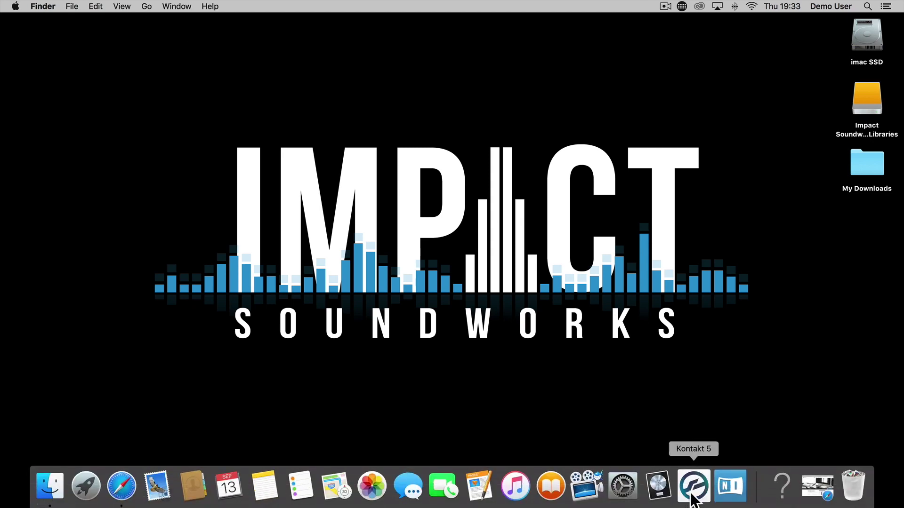
Step: Launch Kontakt 5 and load PEARL Concert Grand.nki from Instruments > 16-bit into the rack
left_click(693, 497)
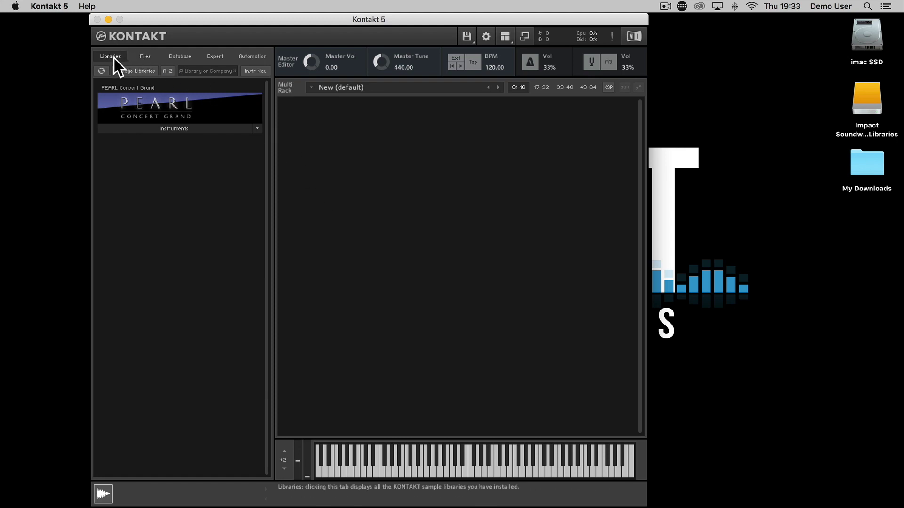
left_click(155, 128)
left_click(136, 141)
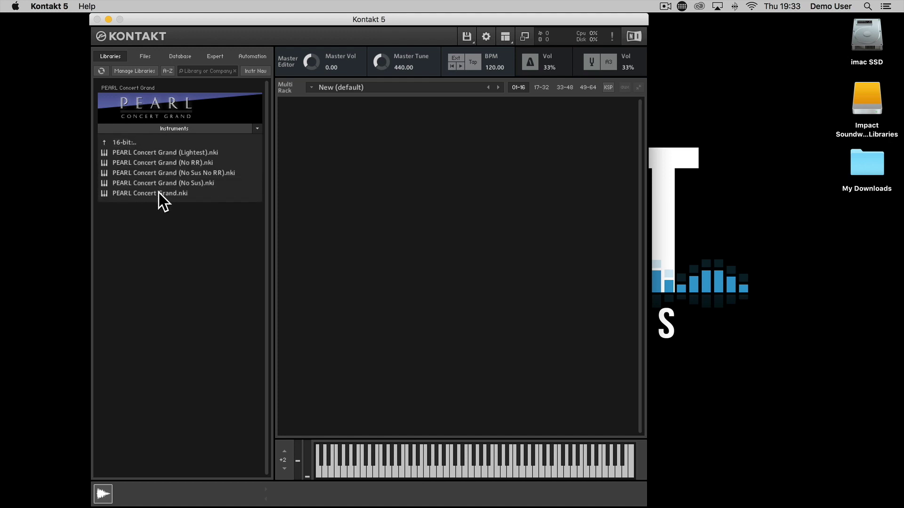
left_click_drag(159, 192, 361, 186)
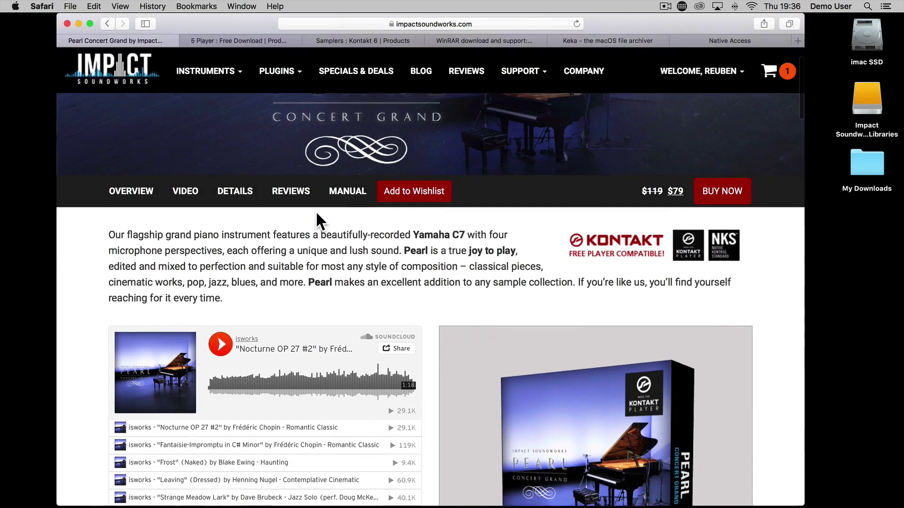
scroll(315, 211, "down", 2)
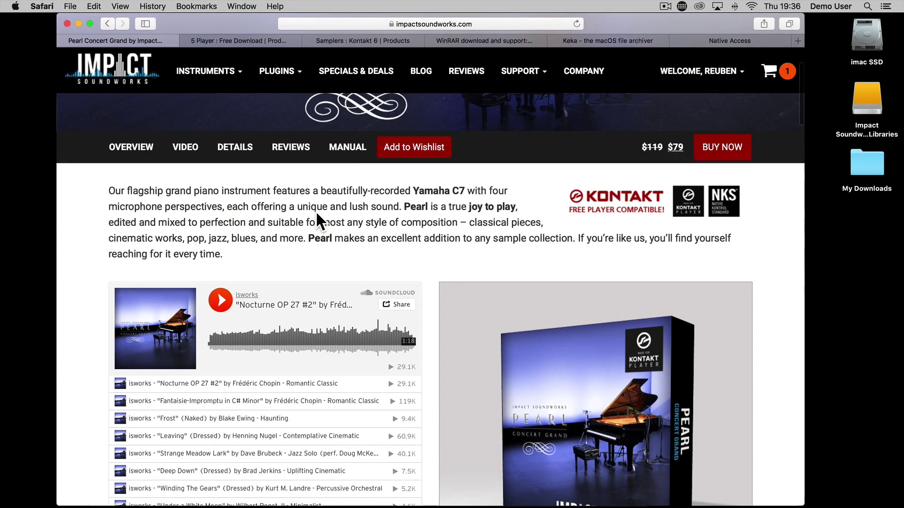
Step: Open the Pearl manual PDF, then view the Impact Soundworks FAQ and Contact pages
left_click(346, 148)
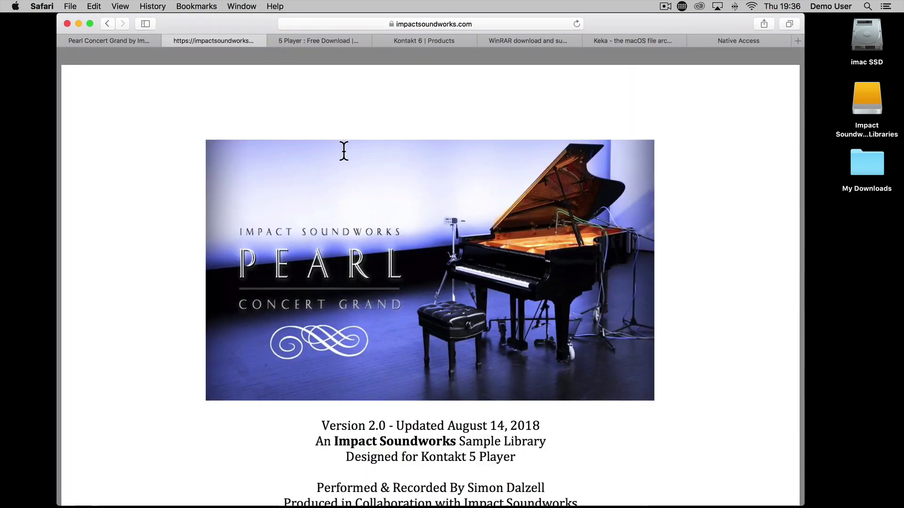
scroll(343, 151, "down", 3)
scroll(367, 183, "down", 10)
scroll(388, 209, "down", 5)
scroll(388, 209, "down", 5)
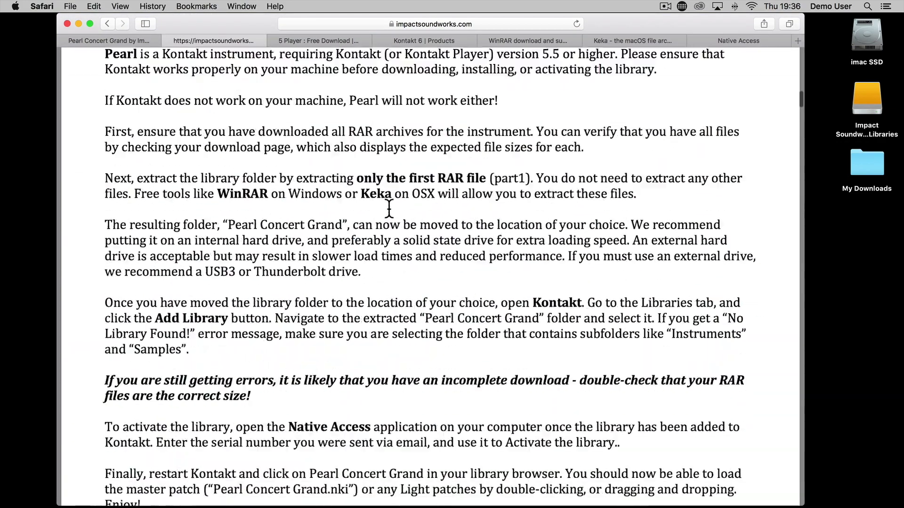
scroll(389, 208, "down", 6)
scroll(388, 208, "down", 5)
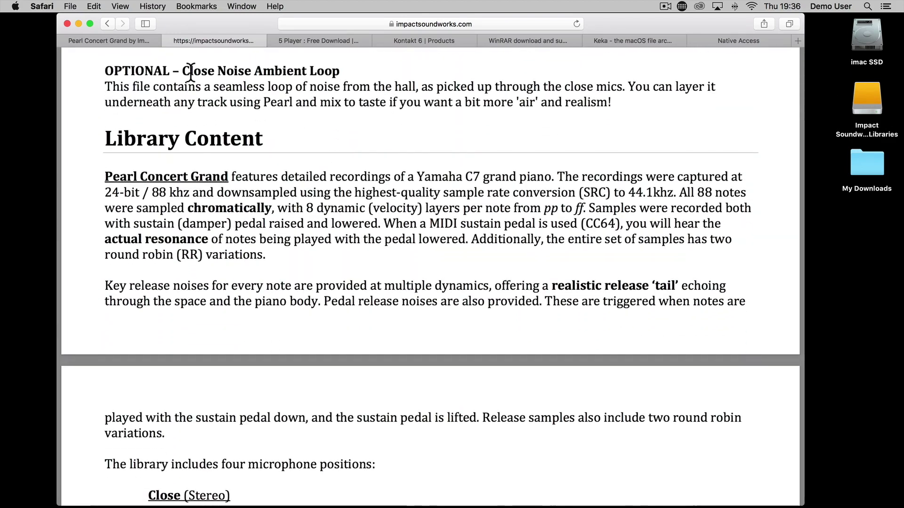
left_click(126, 40)
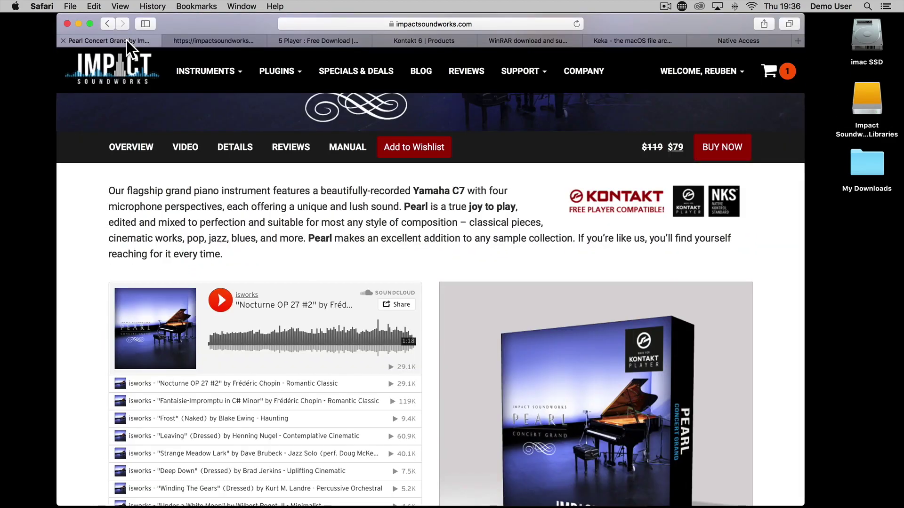
scroll(531, 82, "up", 3)
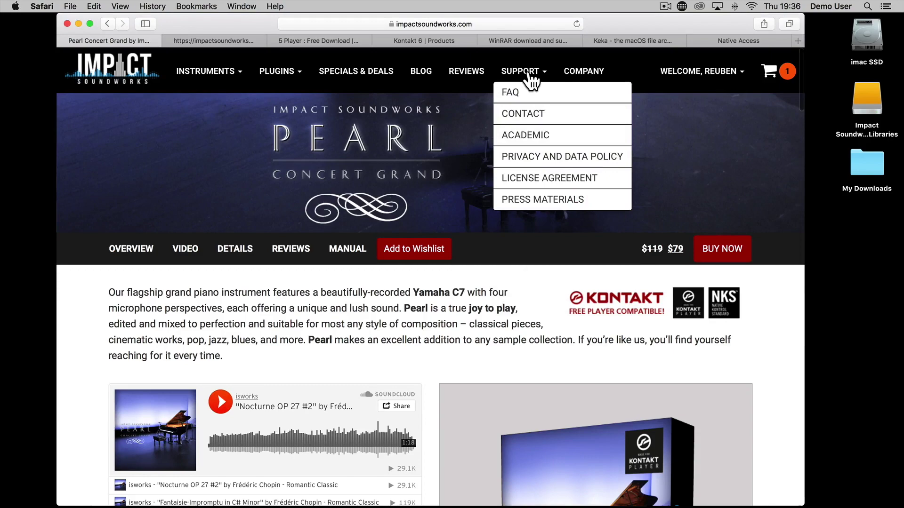
left_click(514, 90)
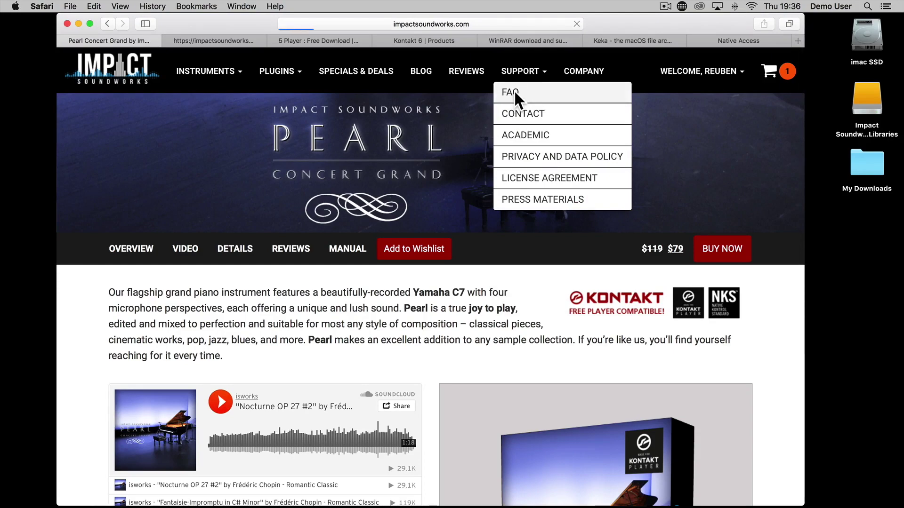
scroll(510, 146, "down", 10)
scroll(510, 145, "down", 5)
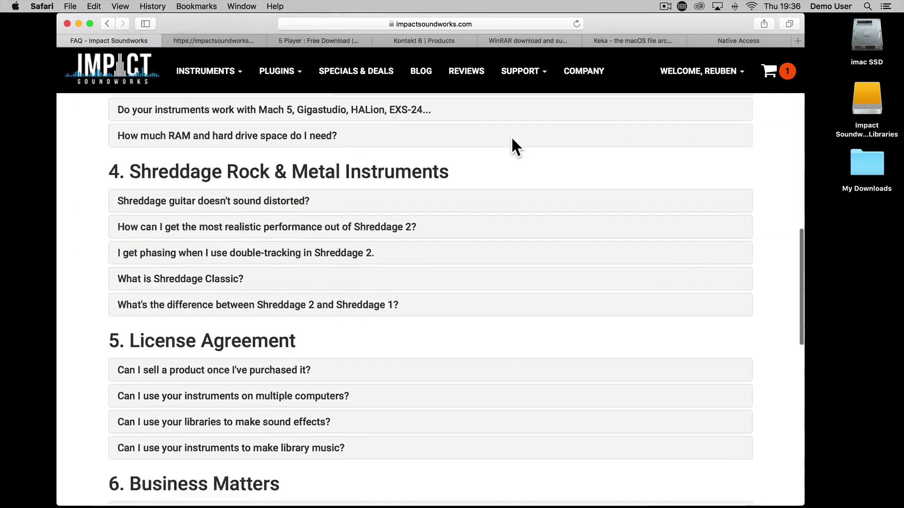
scroll(511, 145, "down", 4)
scroll(513, 146, "up", 7)
scroll(510, 146, "up", 5)
scroll(510, 146, "up", 2)
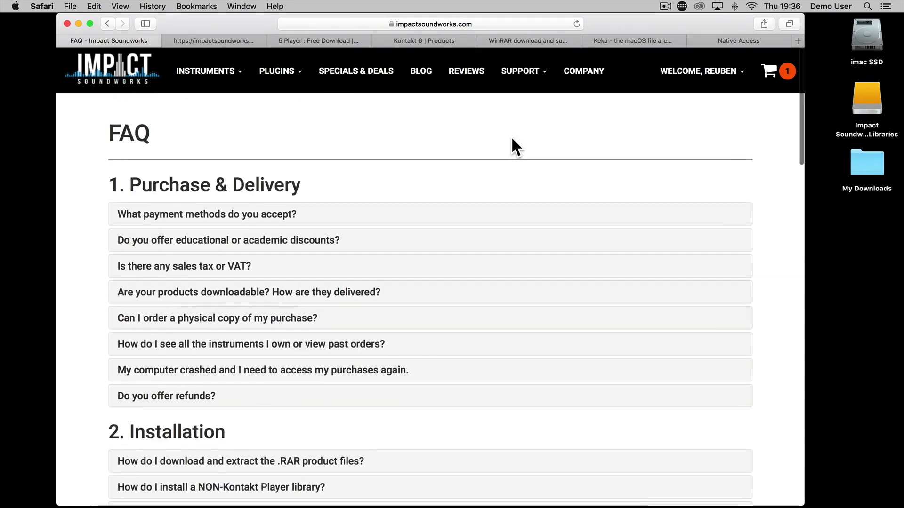
left_click(523, 113)
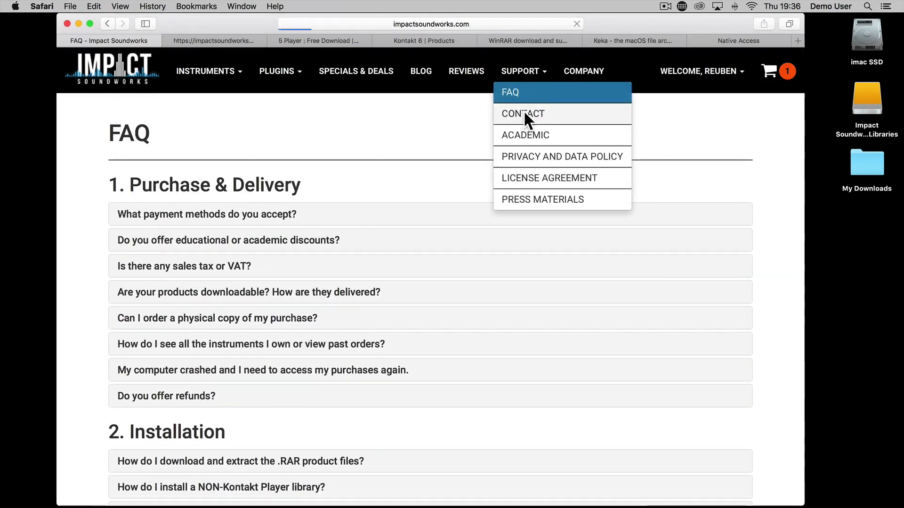
scroll(534, 146, "down", 3)
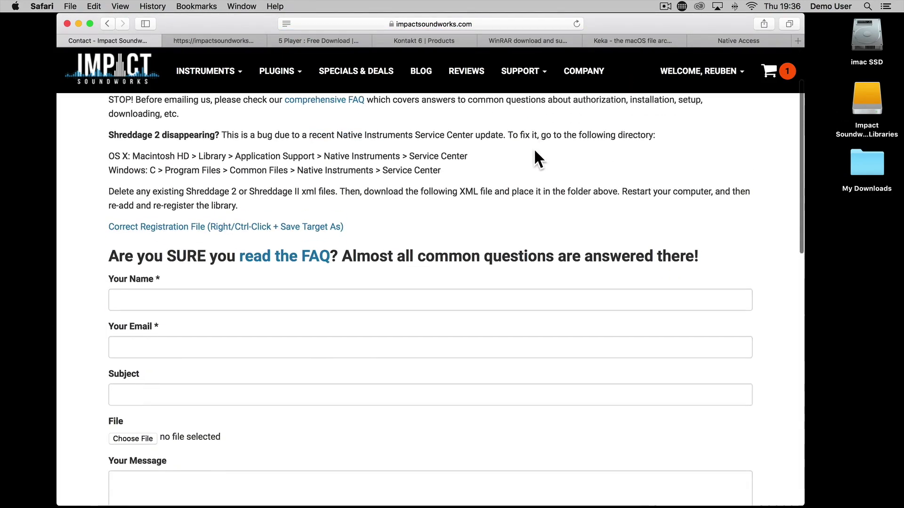